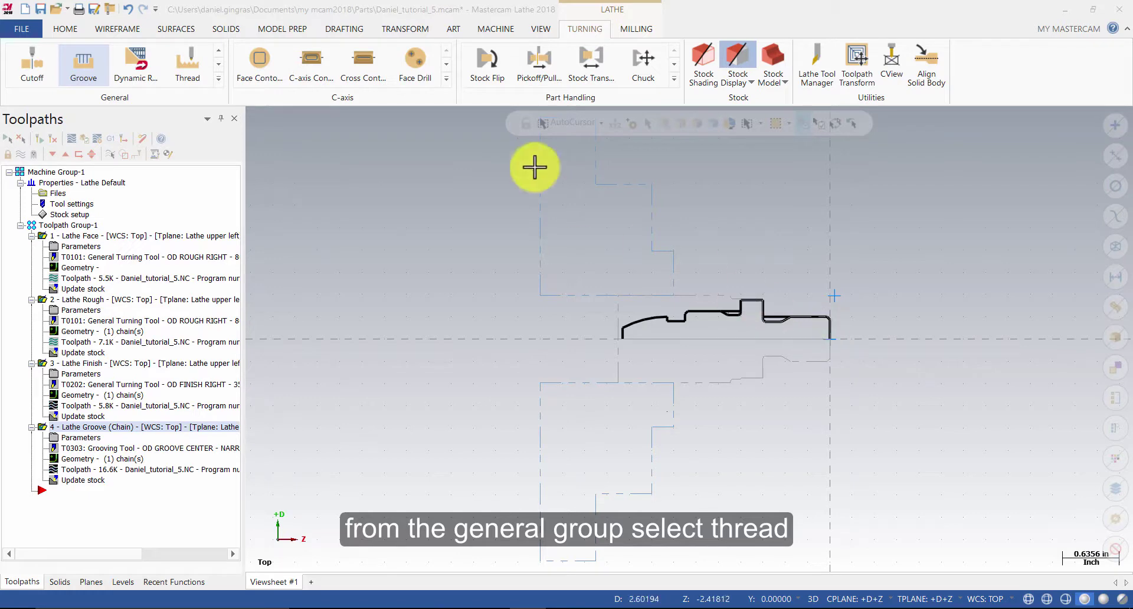
Step: Start a lathe thread toolpath with tool OD THREAD RIGHT and comment 'Machine the 1/2 13 UNC Thread'
left_click(195, 81)
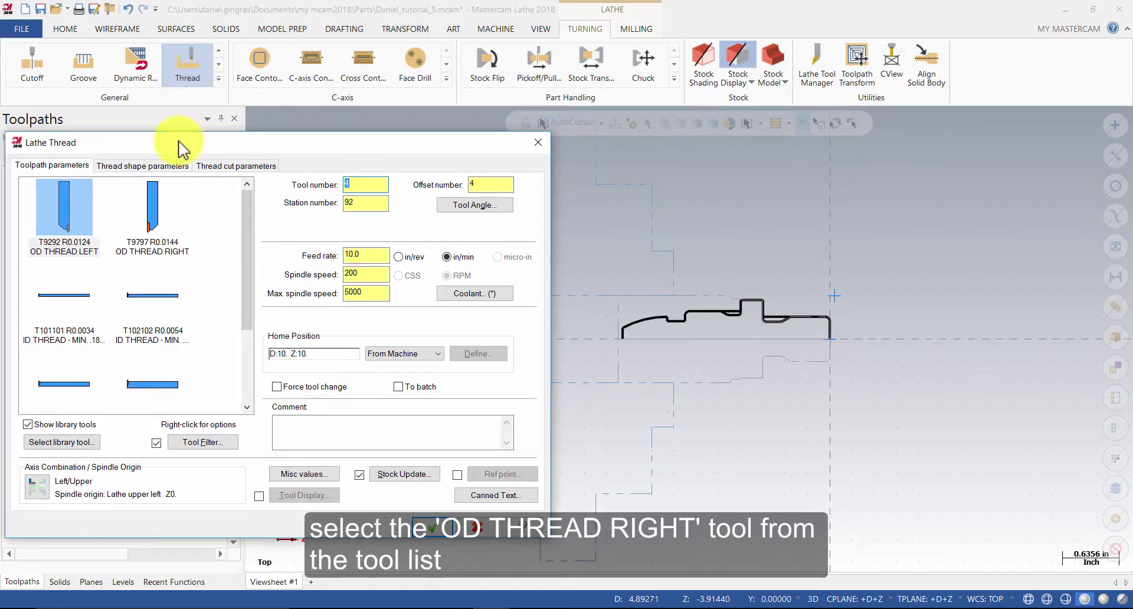
left_click(157, 217)
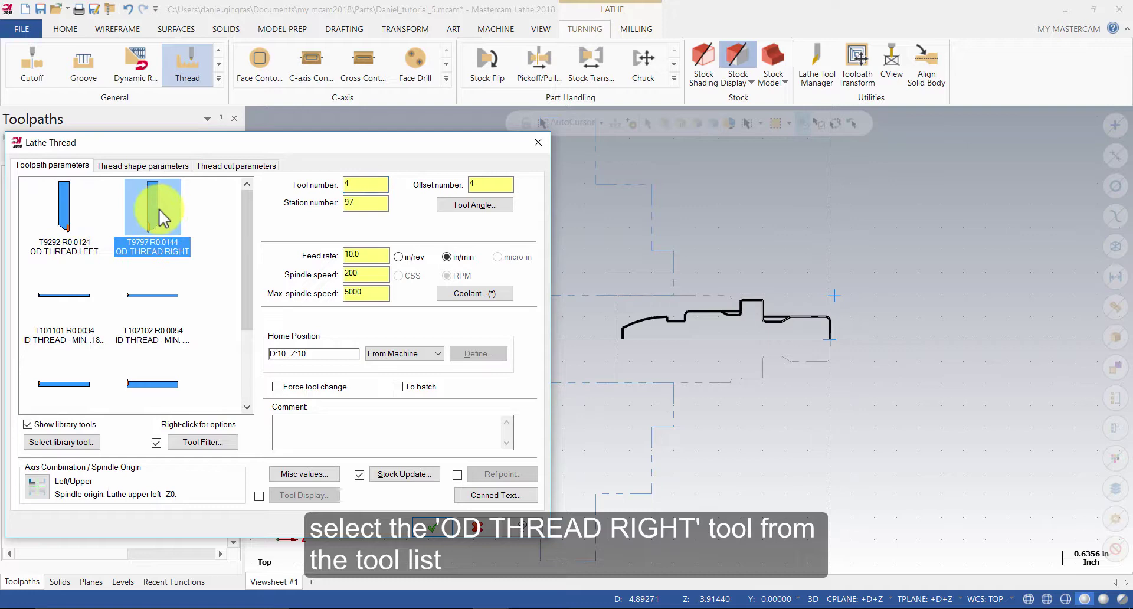
left_click(299, 426)
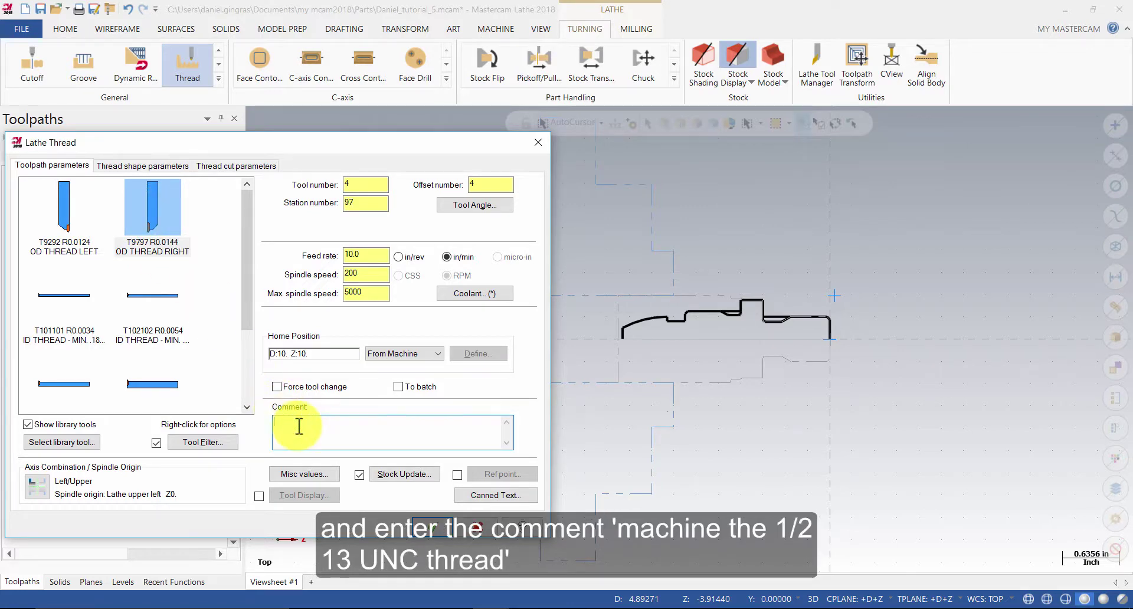
type("Machine the 1/")
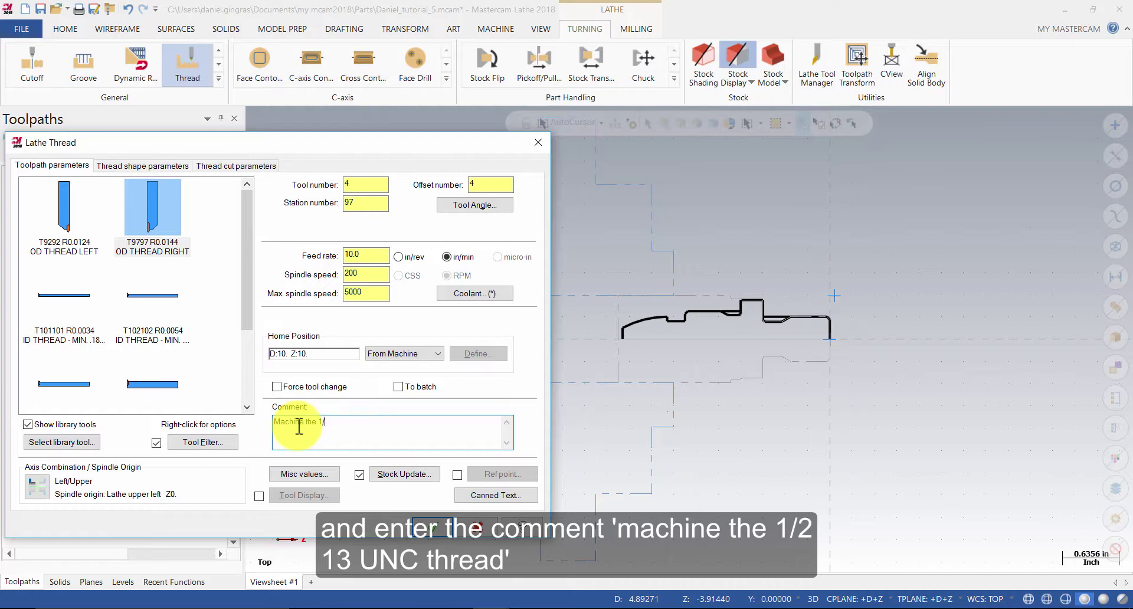
type("2 13 UNC Thread")
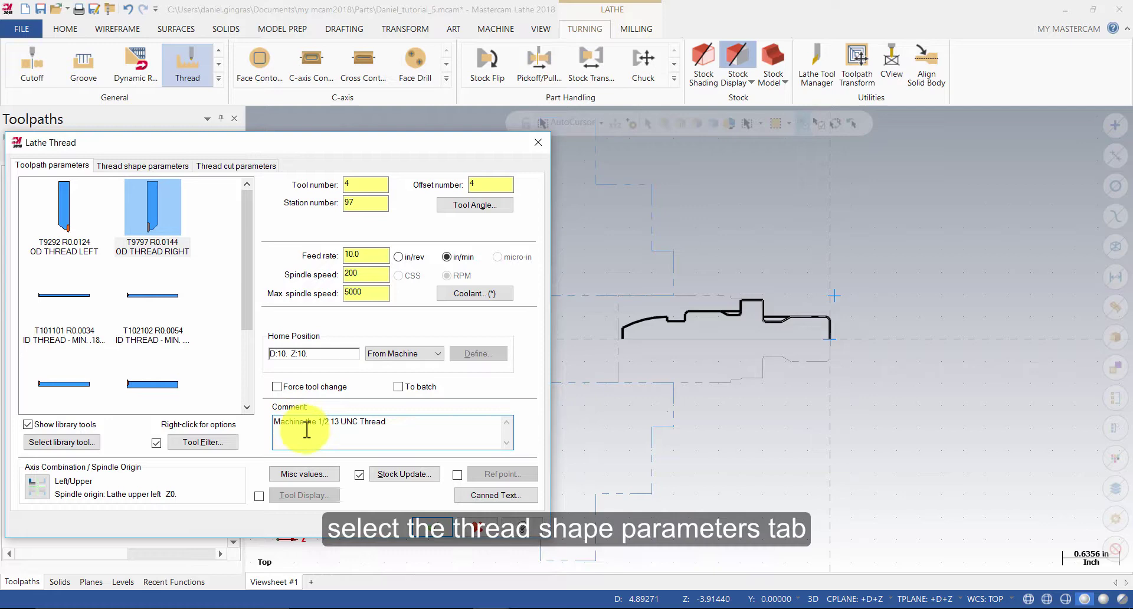
left_click(125, 165)
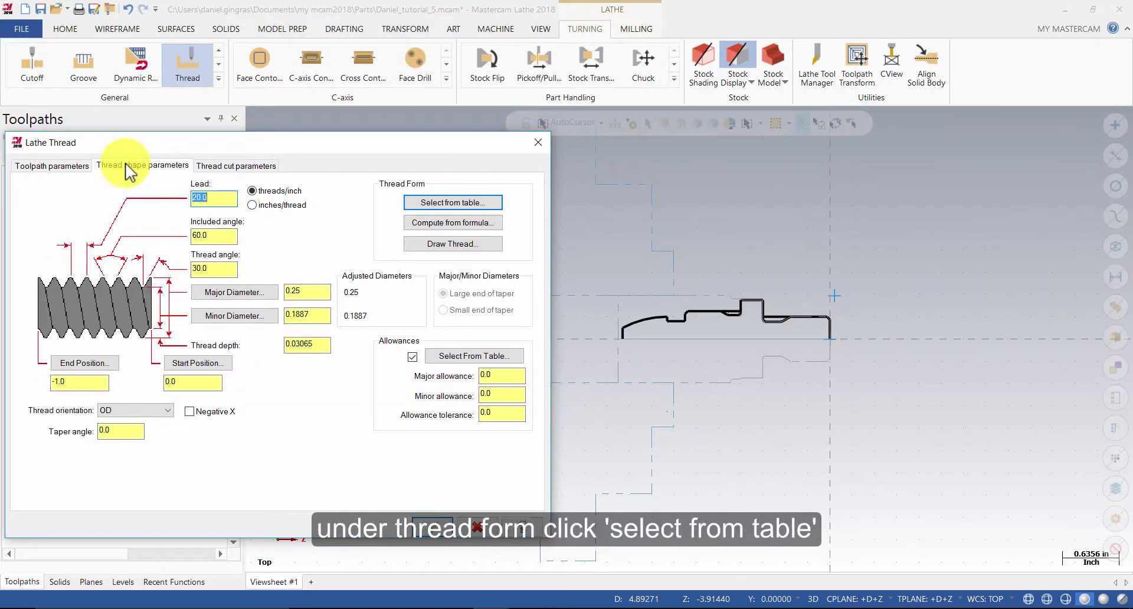
Step: Choose the Unified UNC 1/2-13 size from the thread table: lead 13, diameters 0.5 and 0.4167
left_click(421, 203)
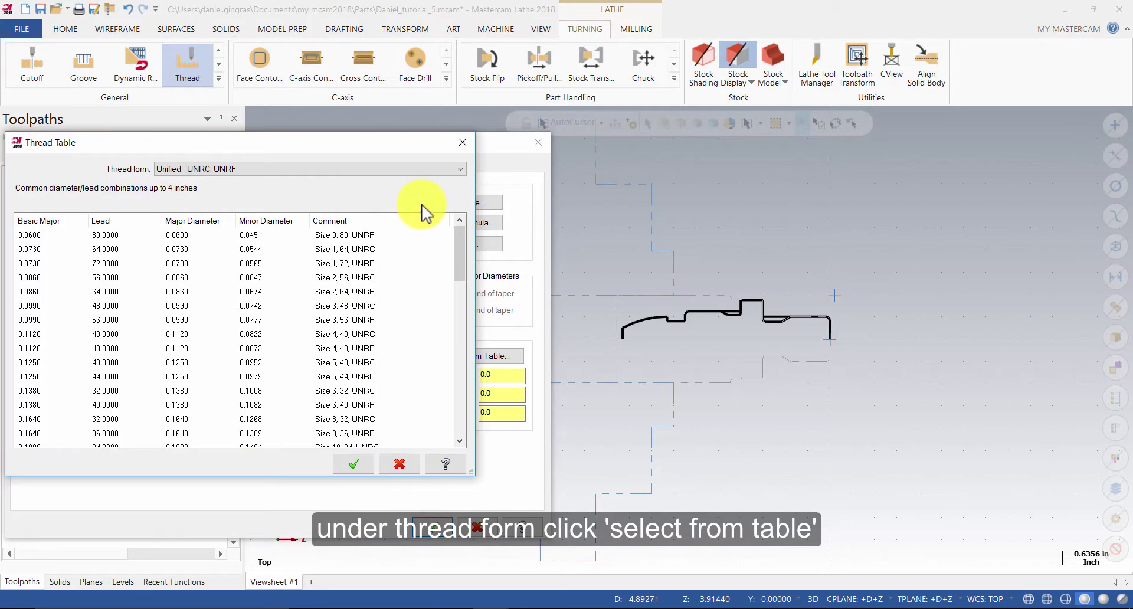
left_click(184, 170)
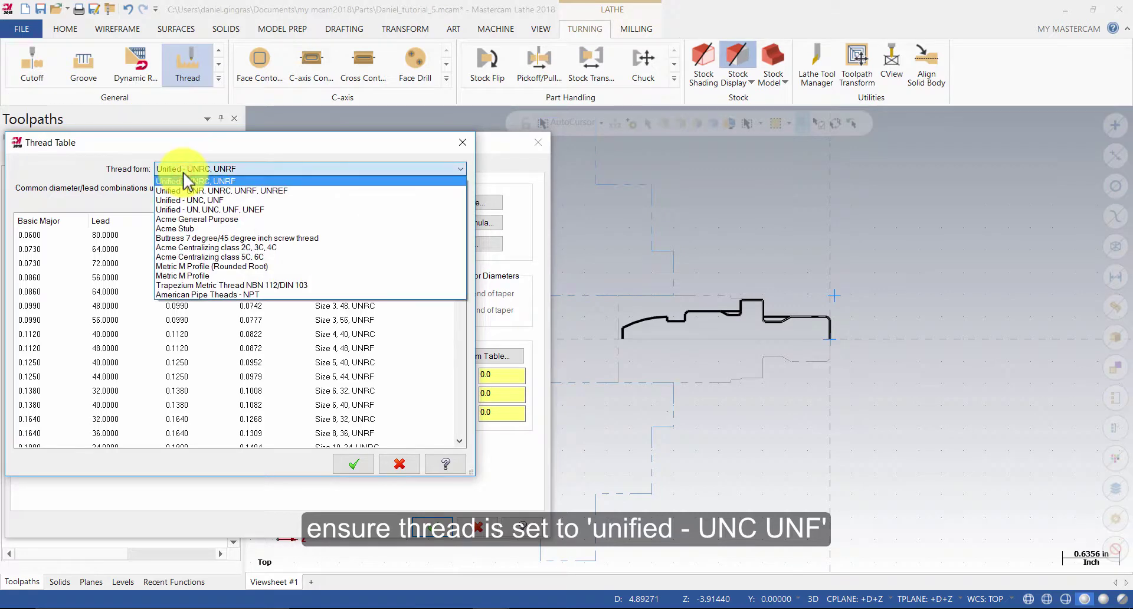
left_click(216, 201)
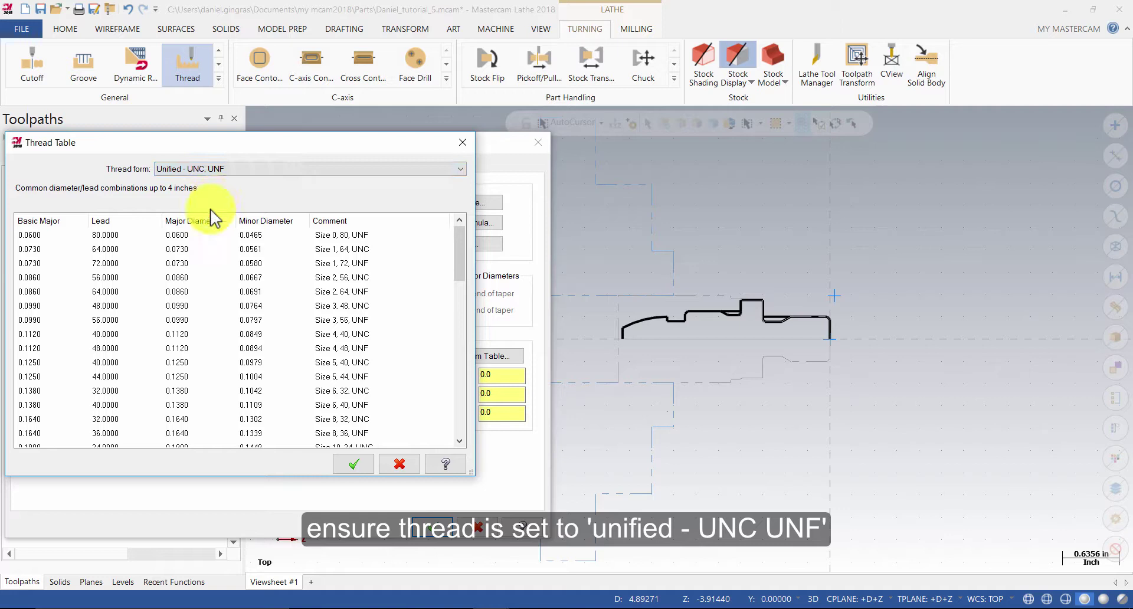
scroll(165, 338, "down", 8)
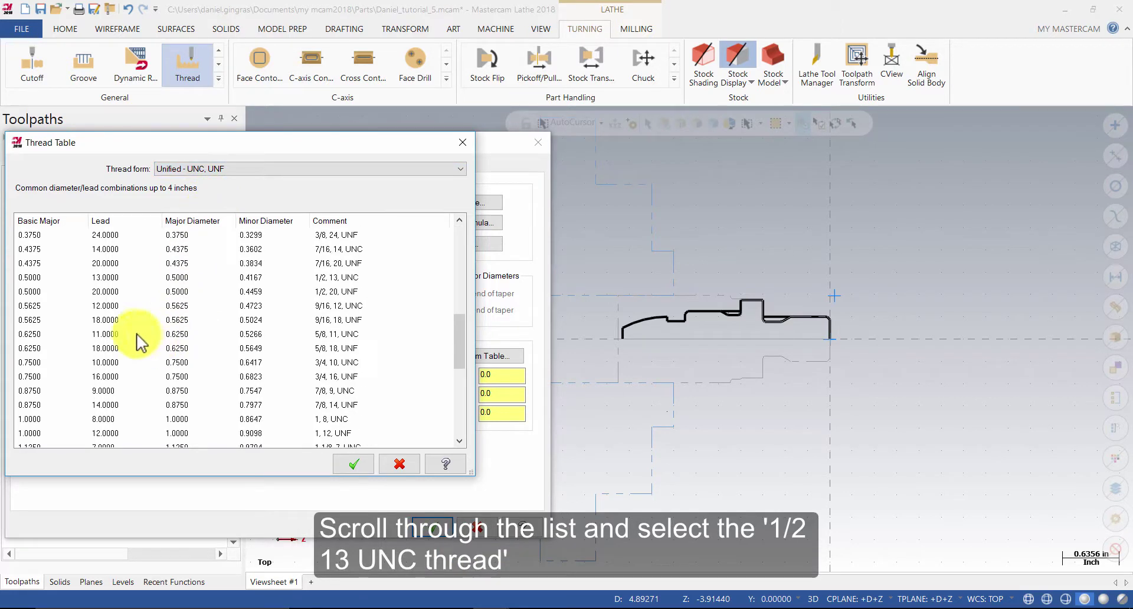
left_click(331, 280)
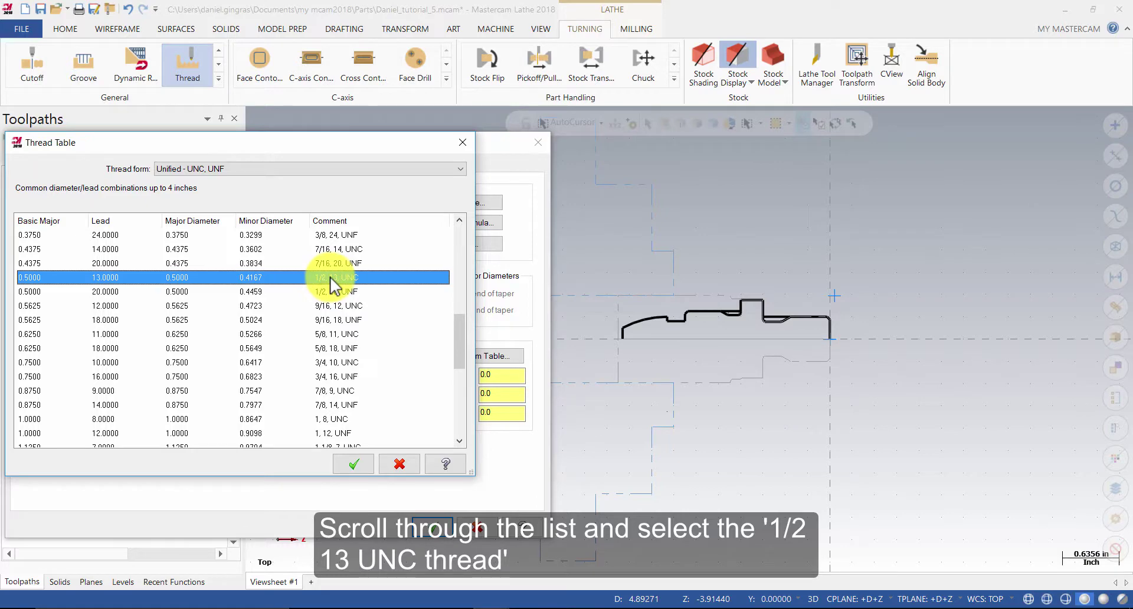
left_click(351, 463)
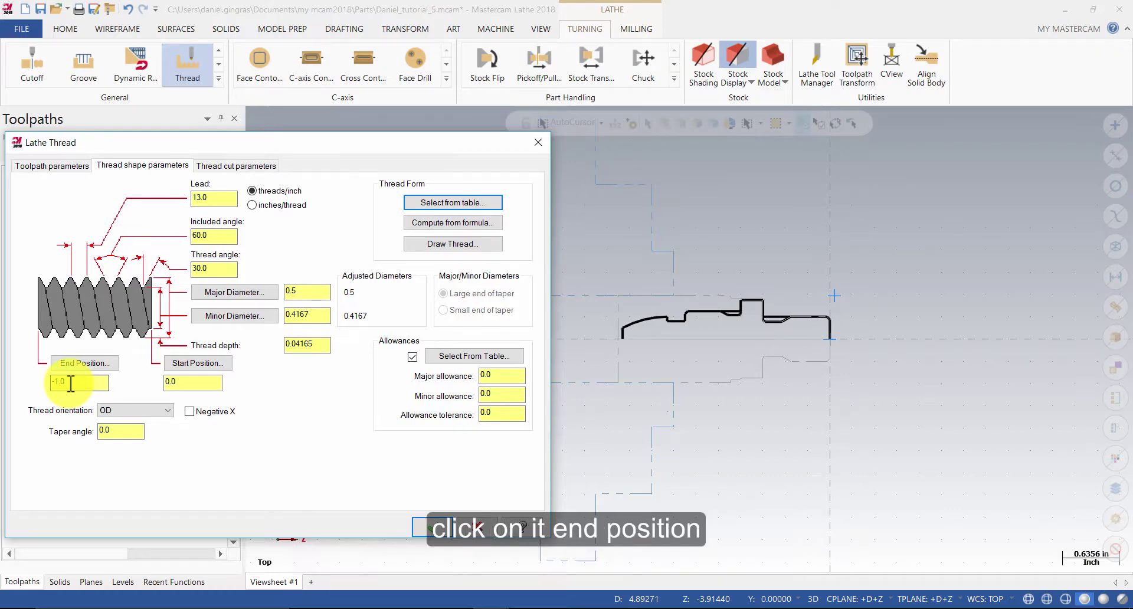
Step: Set thread end to -0.596 at the line midpoint and start to 0.0 at the part face
left_click(78, 363)
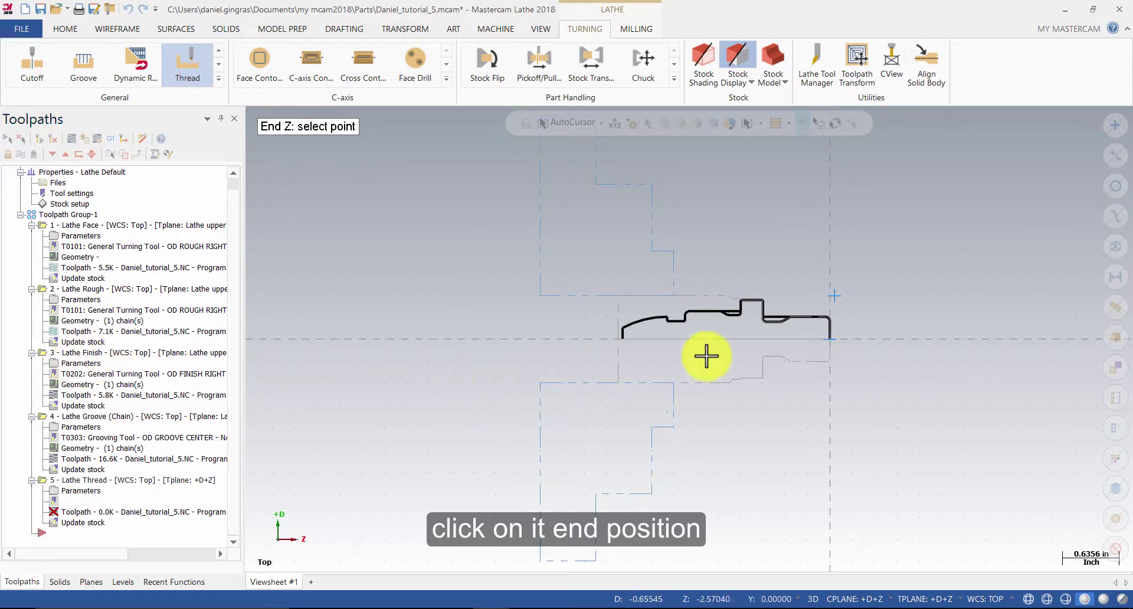
scroll(791, 324, "up", 2)
scroll(791, 325, "up", 3)
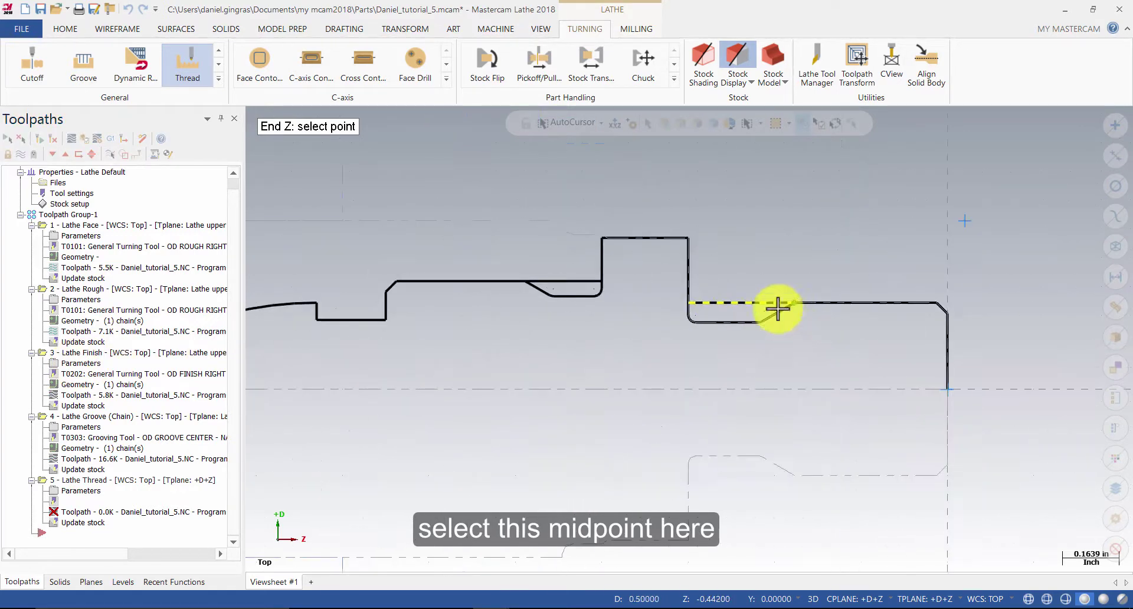
left_click(742, 303)
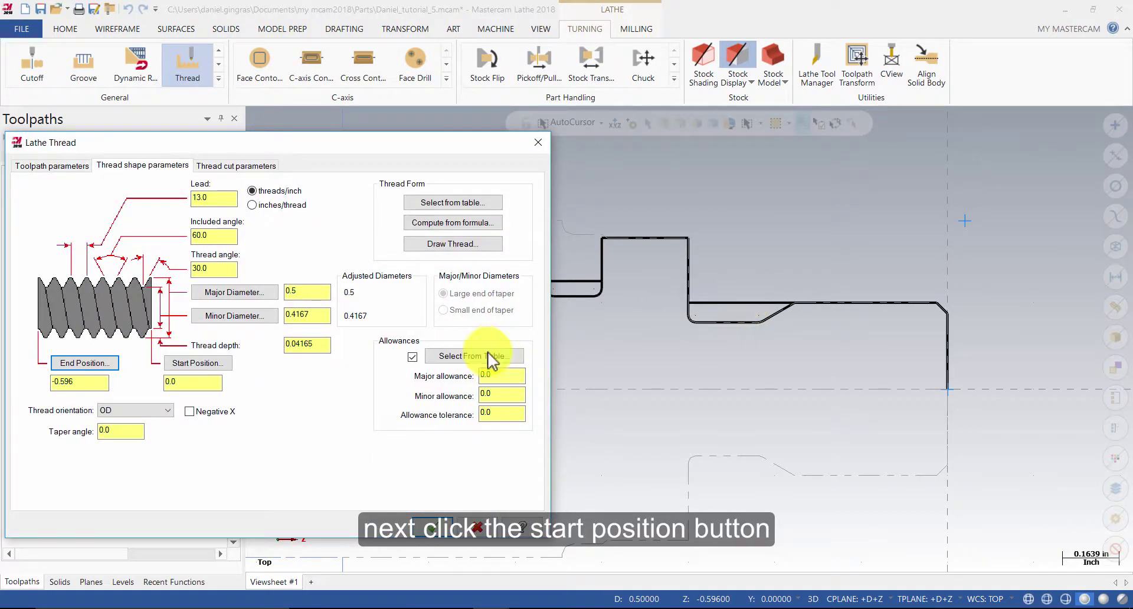
left_click(226, 363)
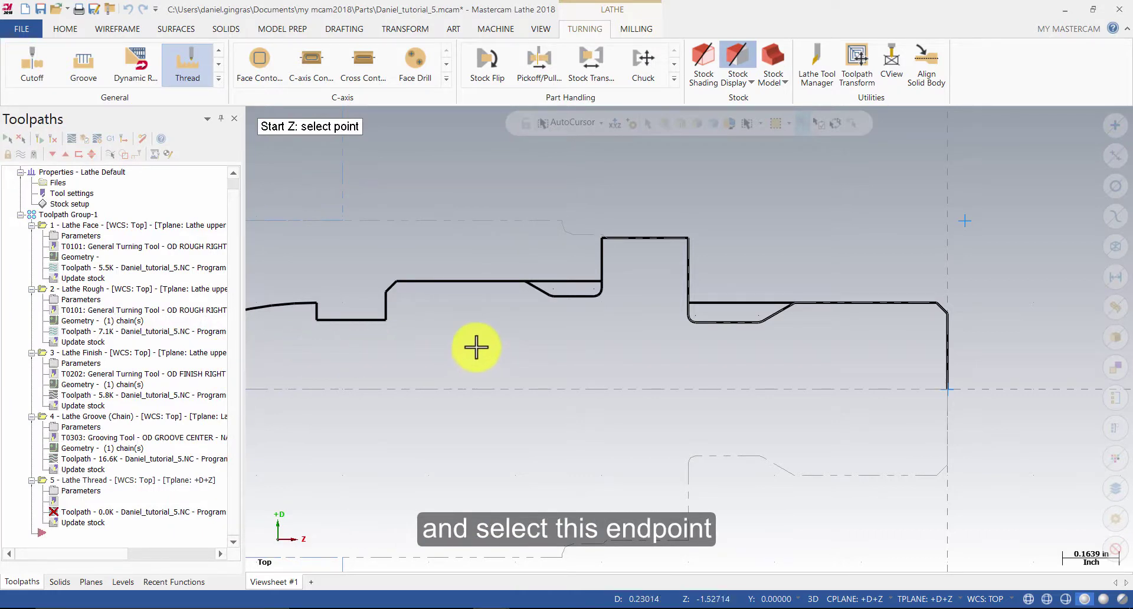
left_click(949, 314)
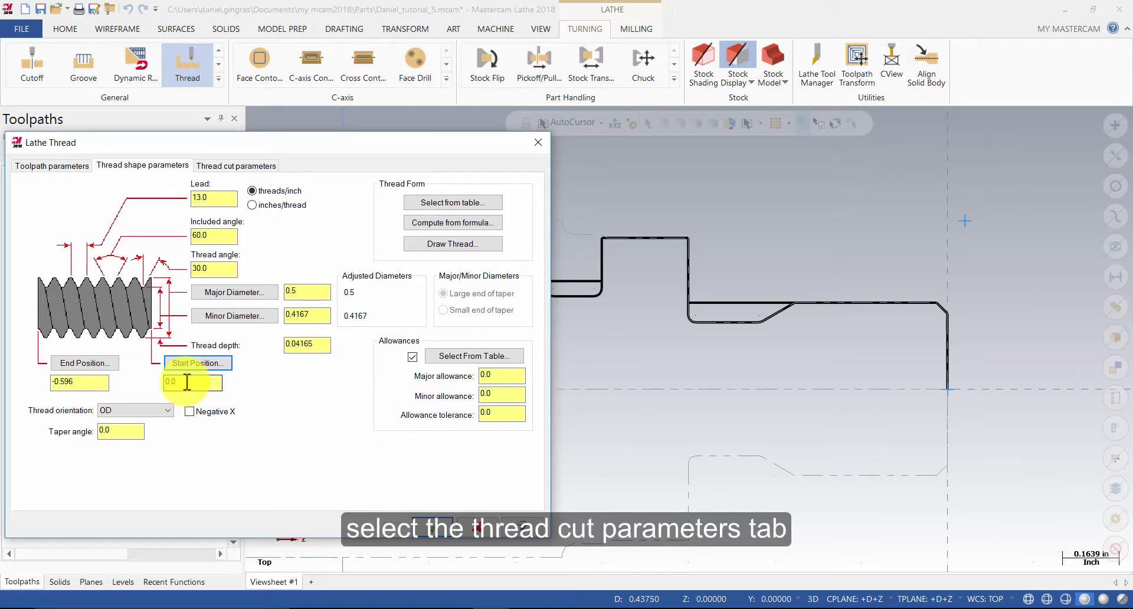
Step: Accept the thread cut parameters to generate the toolpath, then select all five operations
left_click(240, 166)
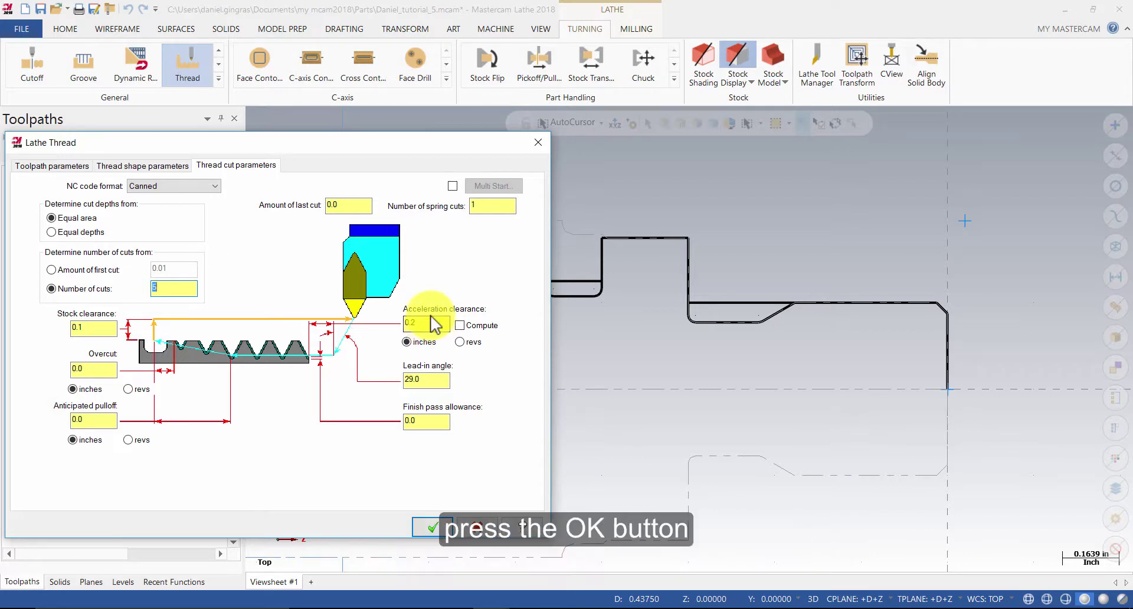
left_click(443, 529)
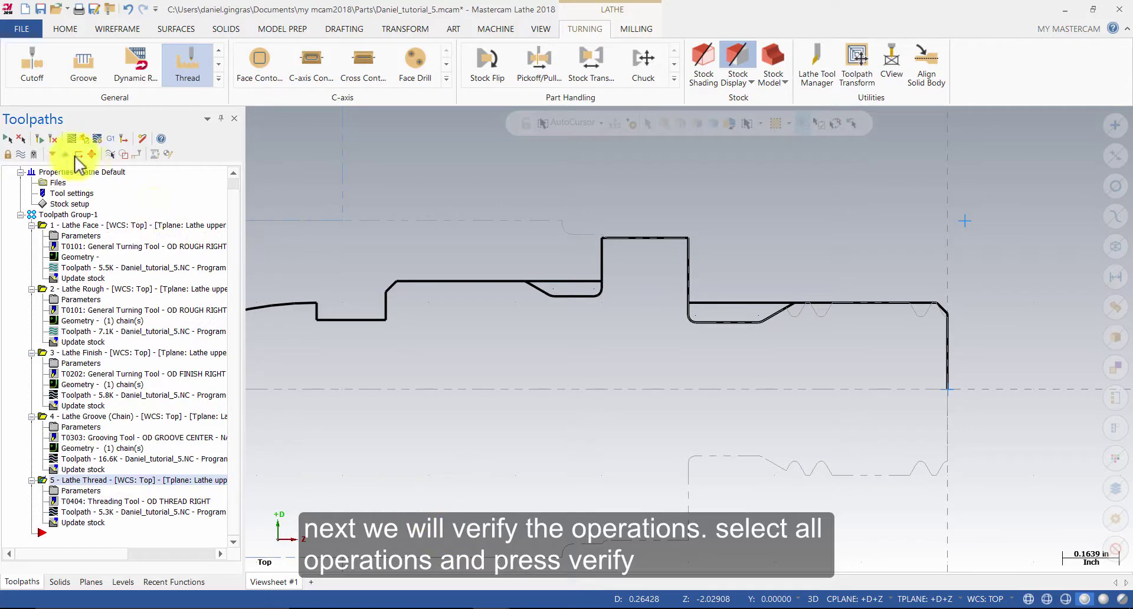
left_click(7, 139)
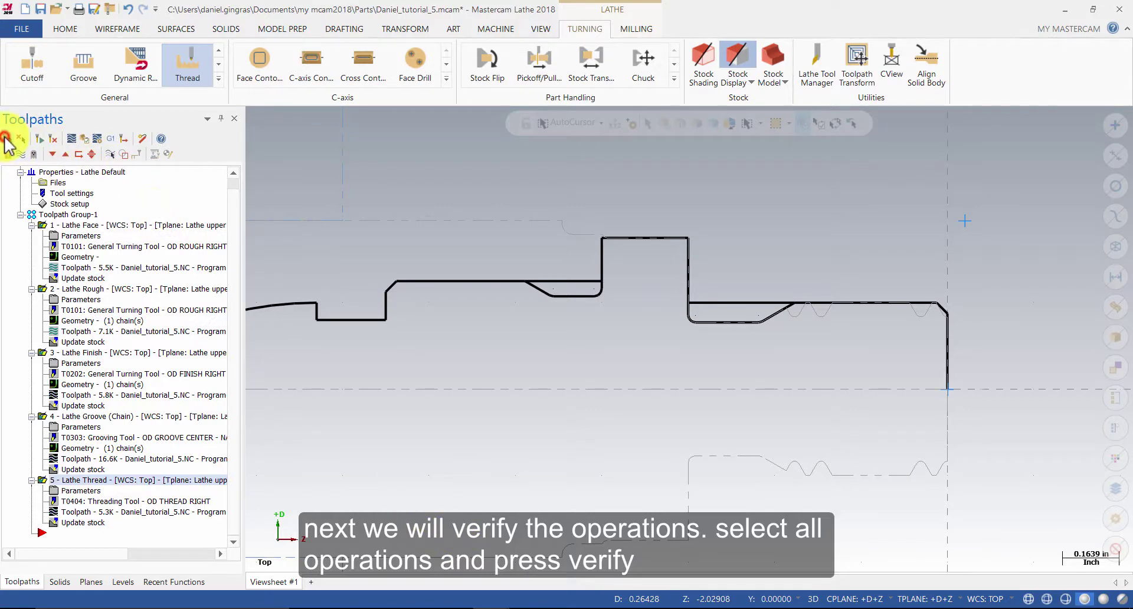
Step: Verify all five operations in Mastercam Simulator in isometric view and play the simulation
left_click(87, 139)
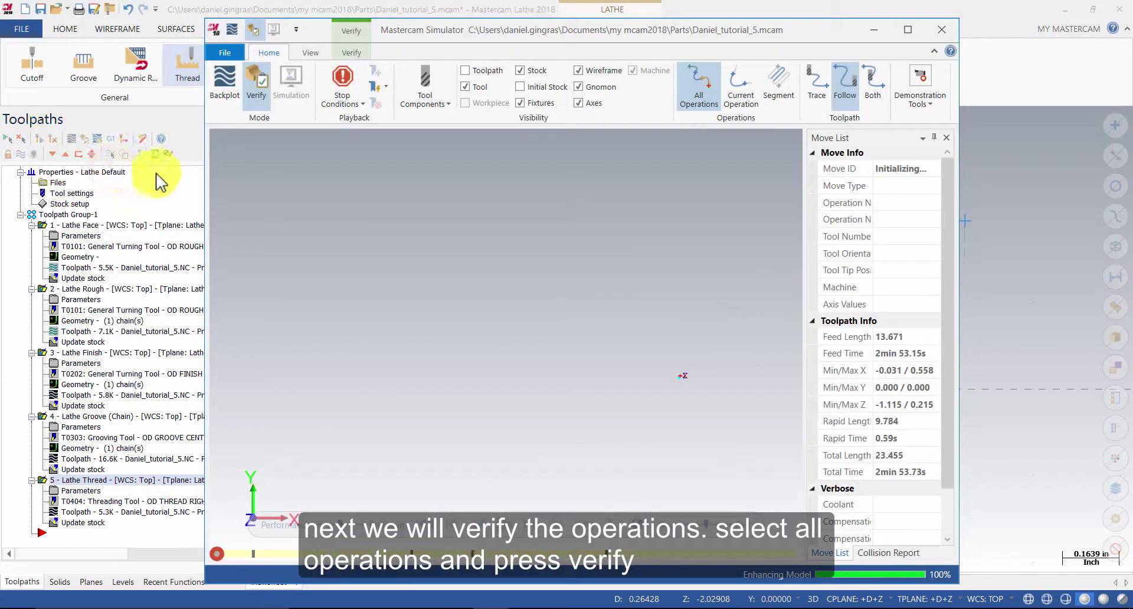
right_click(451, 278)
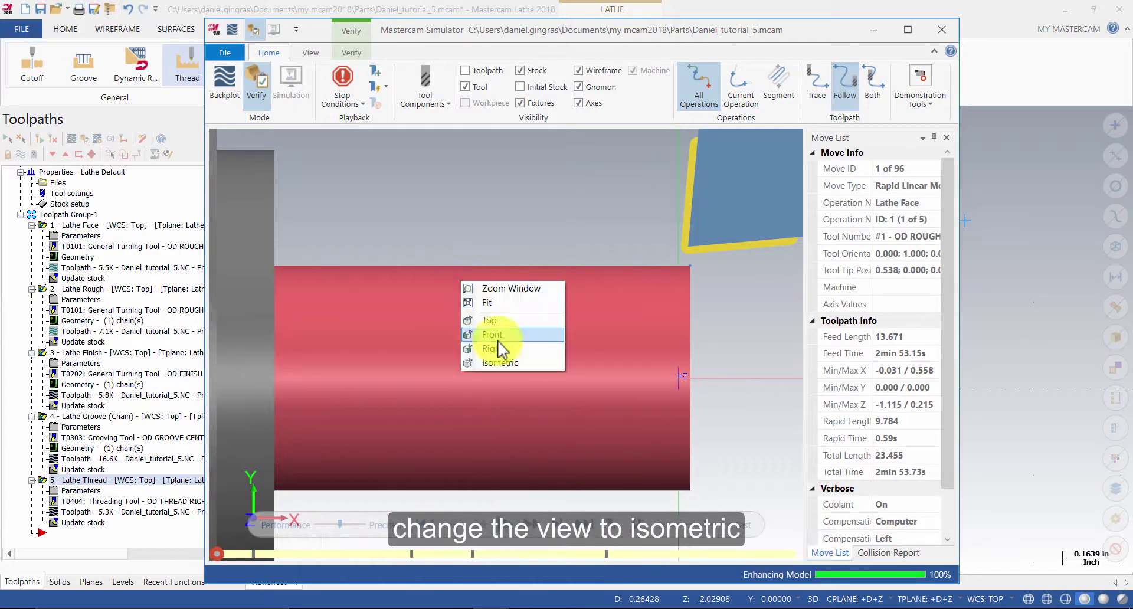
left_click(507, 366)
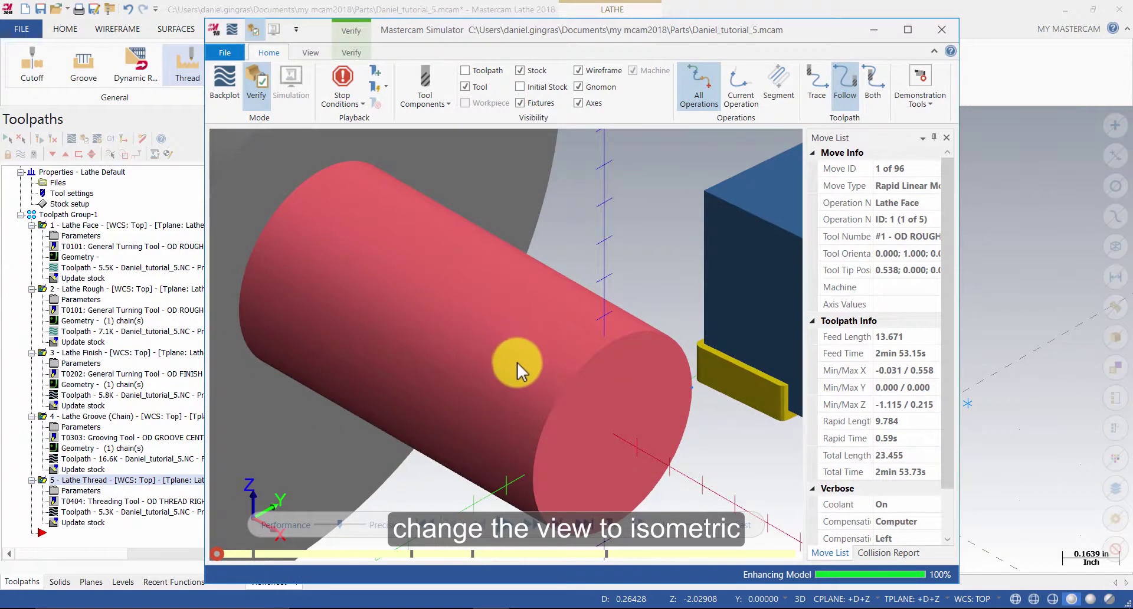
left_click(509, 533)
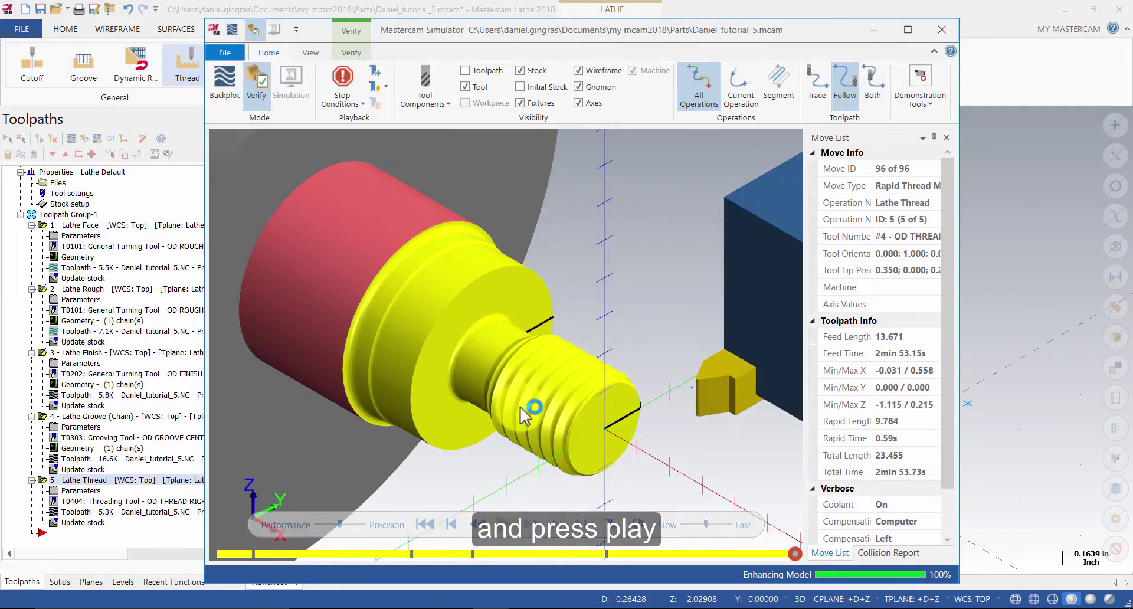
mouse_move(521, 406)
left_mouse_down()
mouse_move(538, 406)
mouse_move(526, 387)
mouse_move(544, 402)
mouse_move(536, 376)
mouse_move(532, 411)
left_mouse_up()
scroll(543, 401, "up", 3)
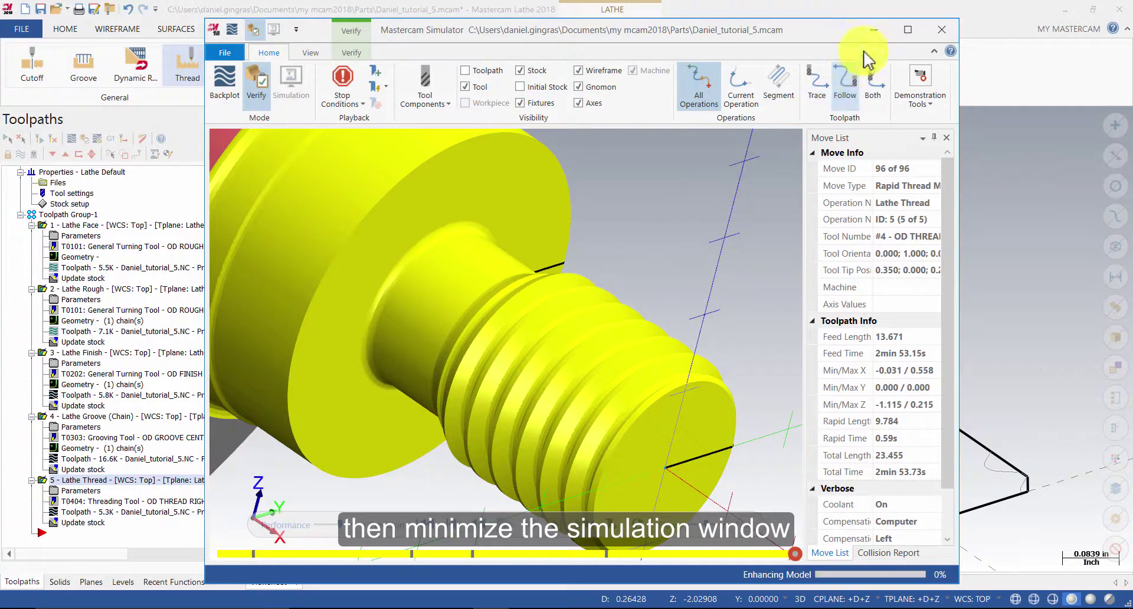
Step: Minimize the Simulator and show the lathe part in a fitted Top (WCS) view
left_click(874, 29)
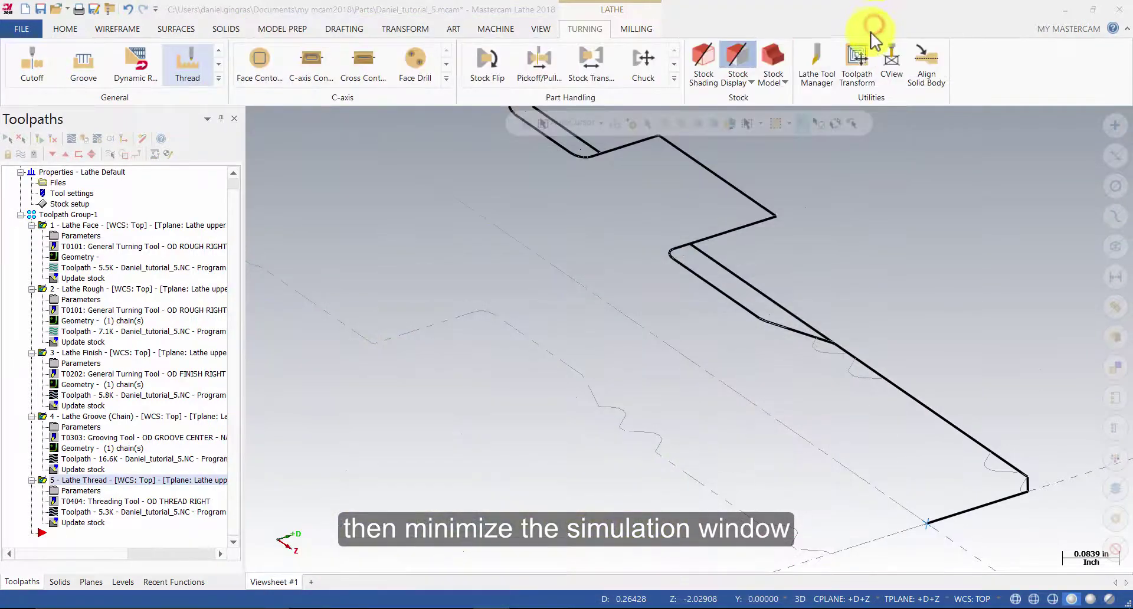
right_click(653, 336)
left_click(697, 410)
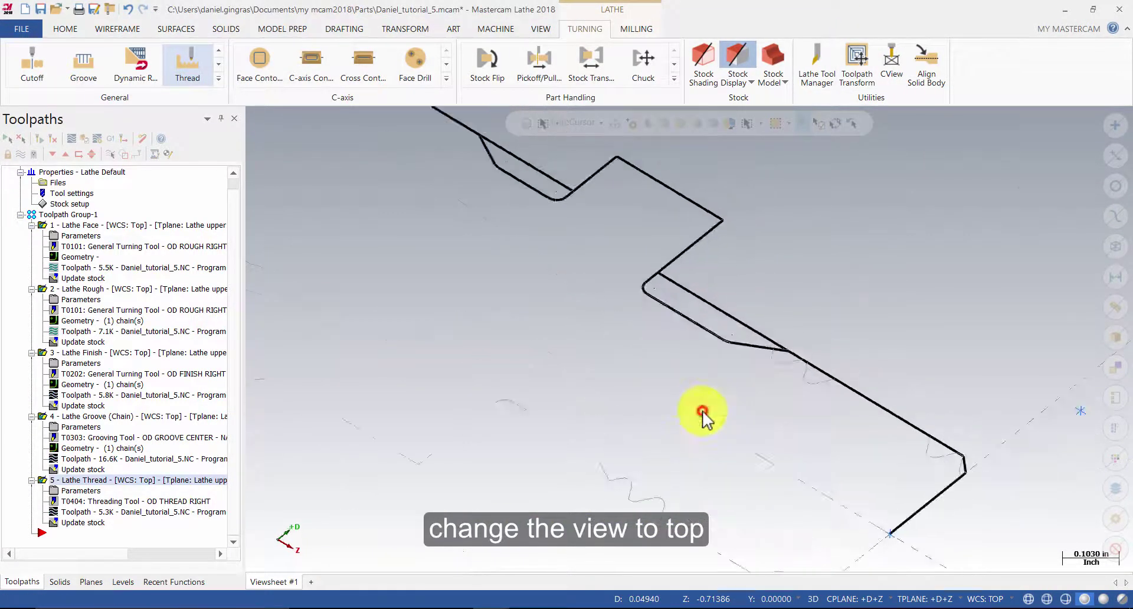
right_click(659, 393)
left_click(690, 446)
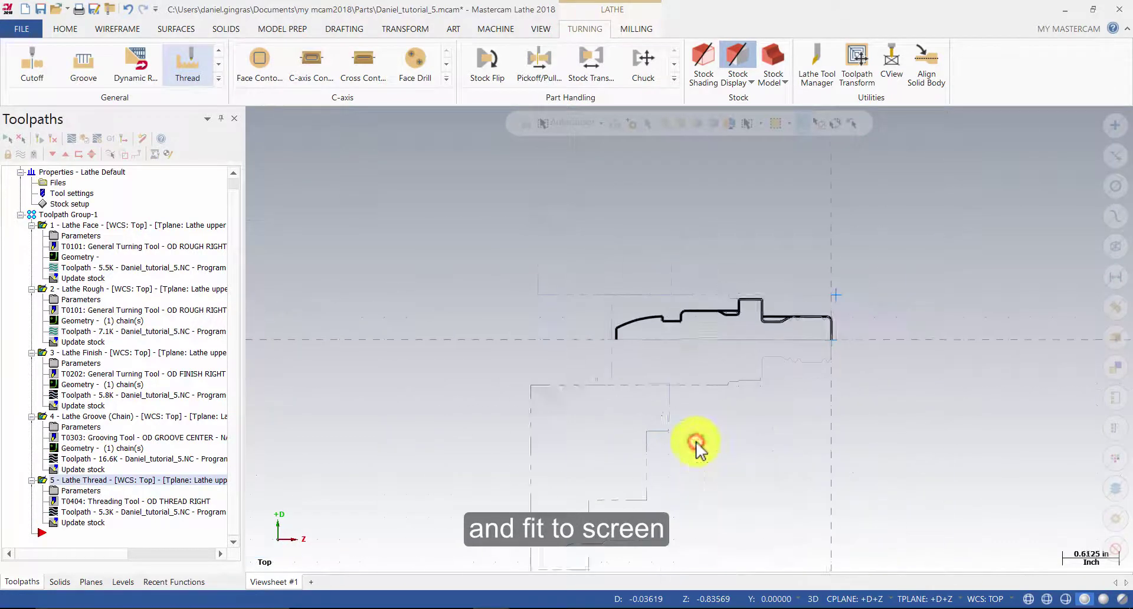